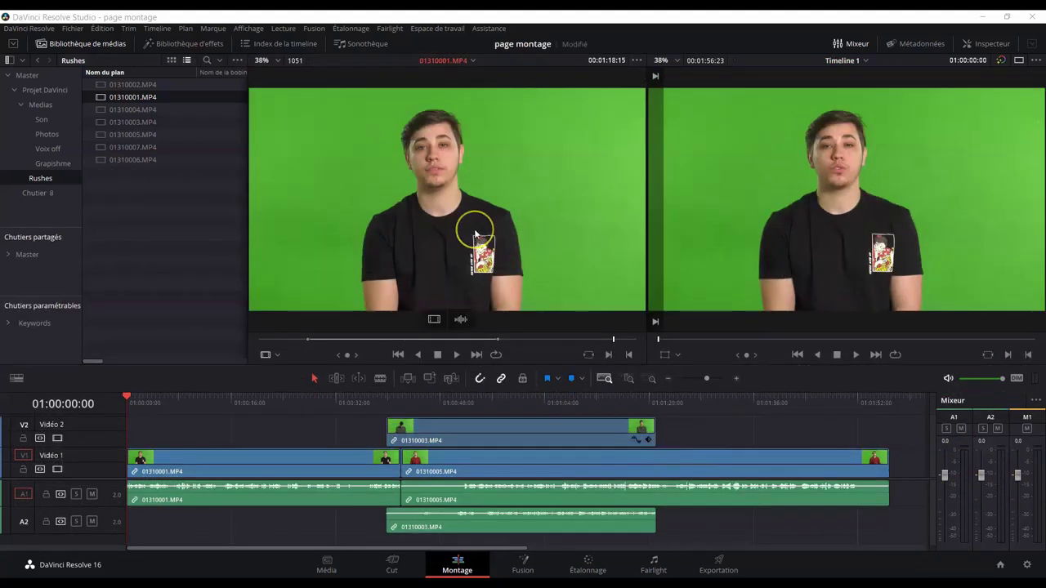
Magnify the source viewer's picture to 75%, reposition it, and fit it back to the viewer
{"action": "left_click", "coordinate": [432, 233]}
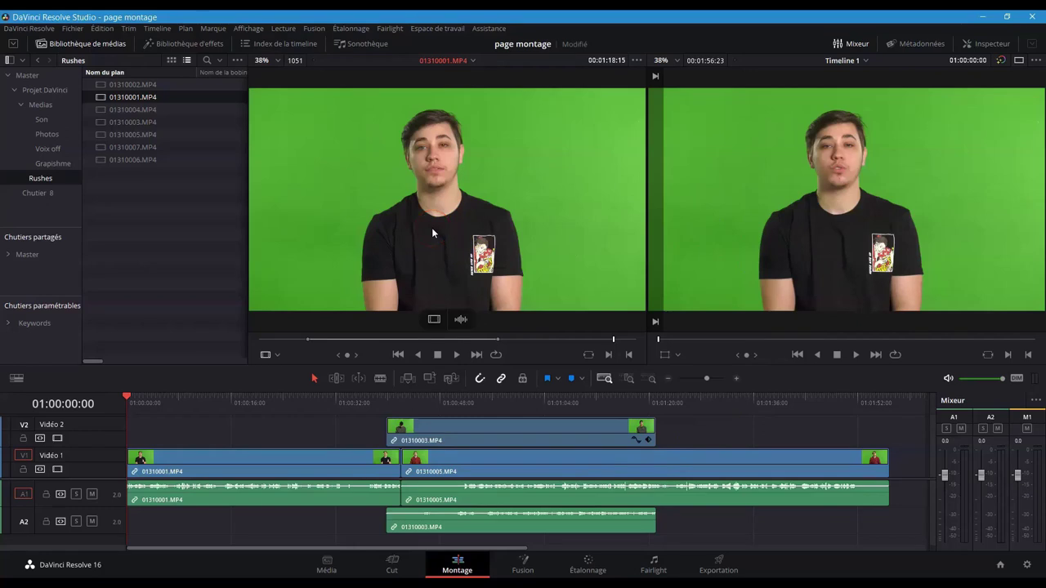
{"action": "scroll", "coordinate": [432, 228], "scroll_direction": "up", "scroll_amount": 4}
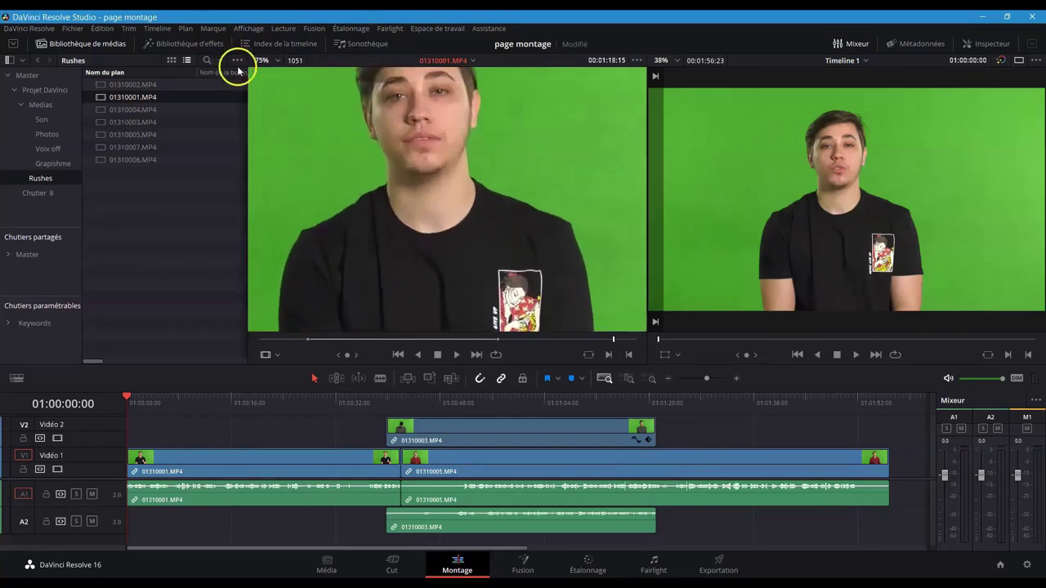
{"action": "left_click", "coordinate": [263, 60]}
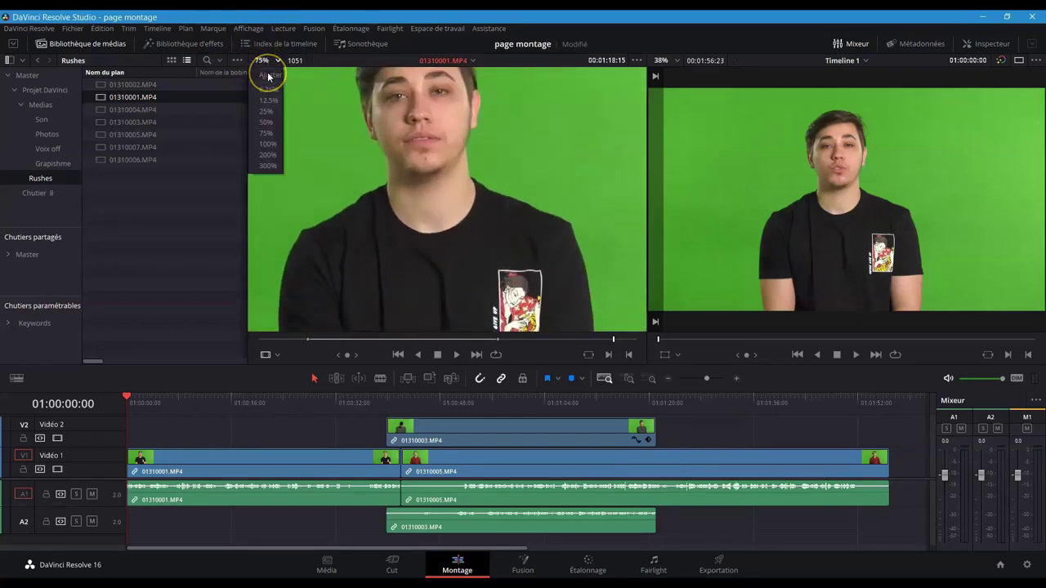
{"action": "left_click", "coordinate": [268, 76]}
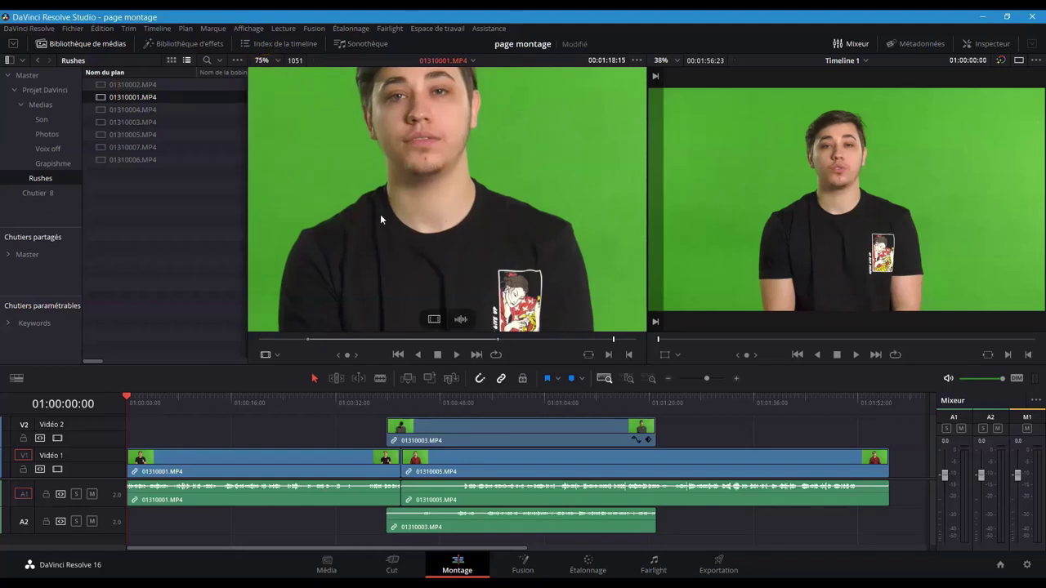
{"action": "left_click_drag", "start_coordinate": [380, 214], "coordinate": [427, 267]}
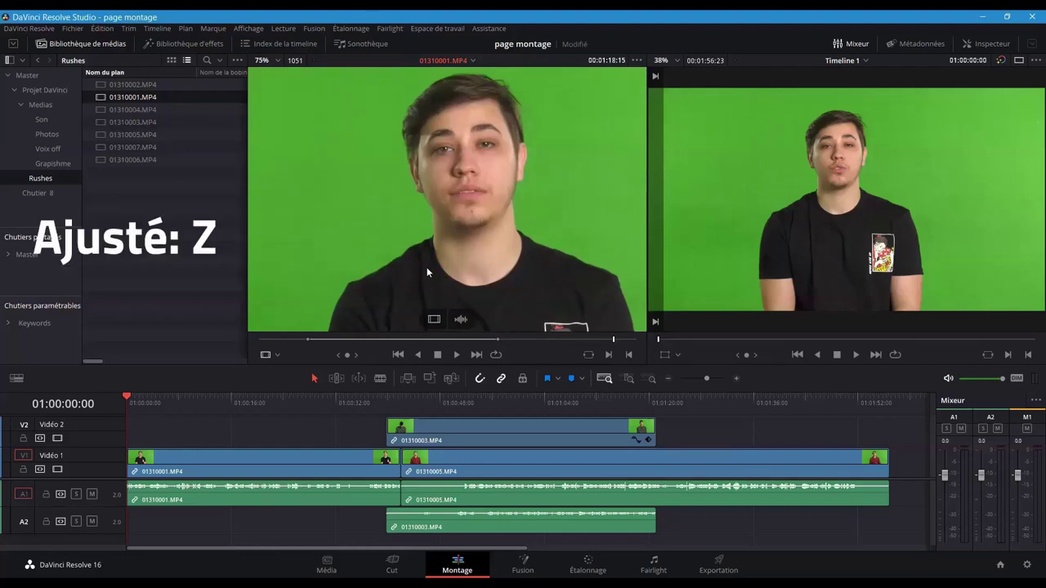
{"action": "key", "text": "z"}
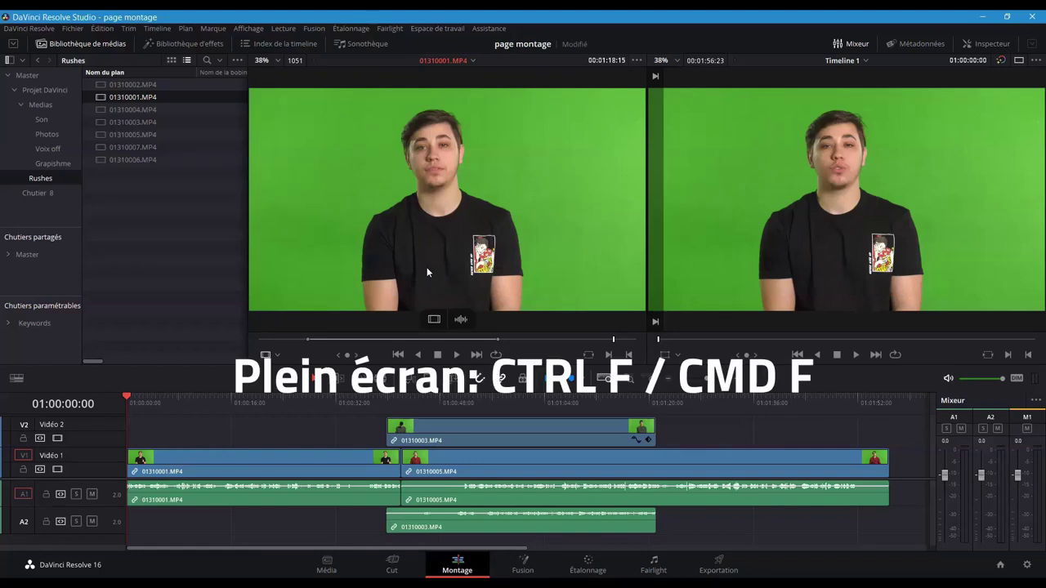
Preview clip 01310001.MP4 in full screen and return to the editing layout
{"action": "key", "text": "ctrl+f"}
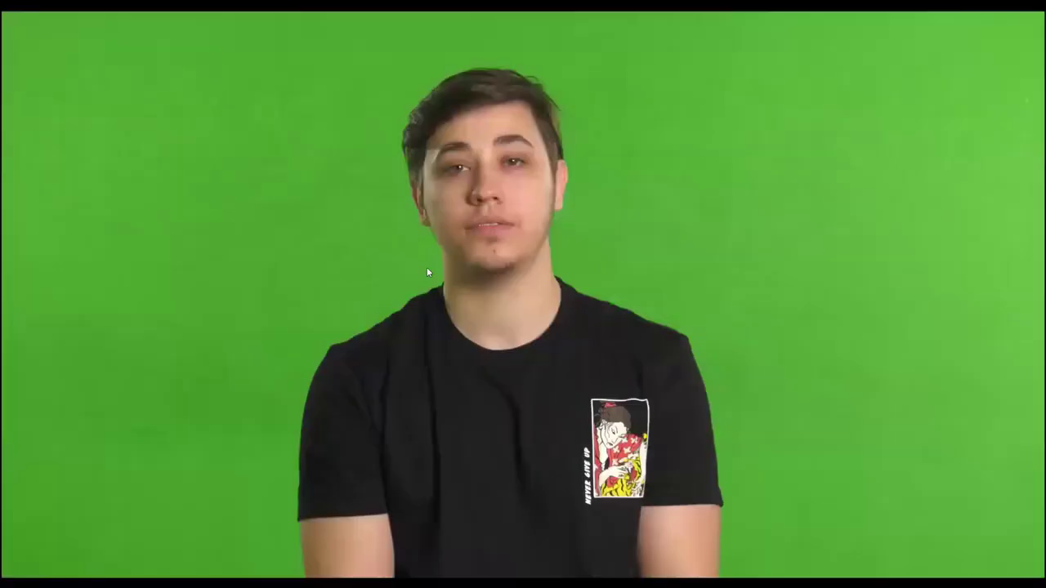
{"action": "key", "text": "ctrl+f"}
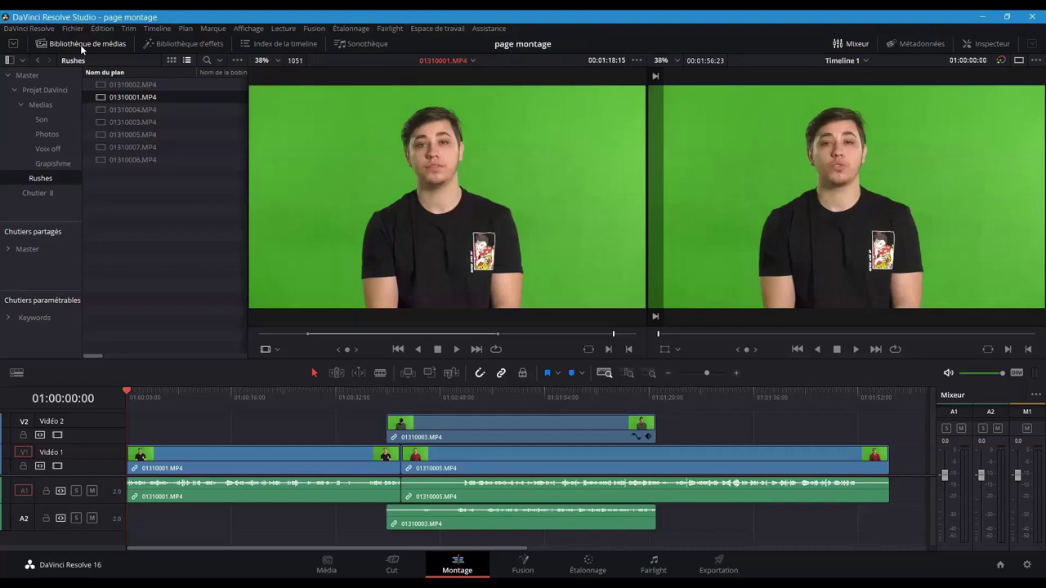
Toggle the media library and the single/dual viewer layout, restoring both to their original display
{"action": "left_click", "coordinate": [80, 44]}
{"action": "left_click", "coordinate": [80, 44]}
{"action": "left_click", "coordinate": [1020, 60]}
{"action": "left_click", "coordinate": [1020, 60]}
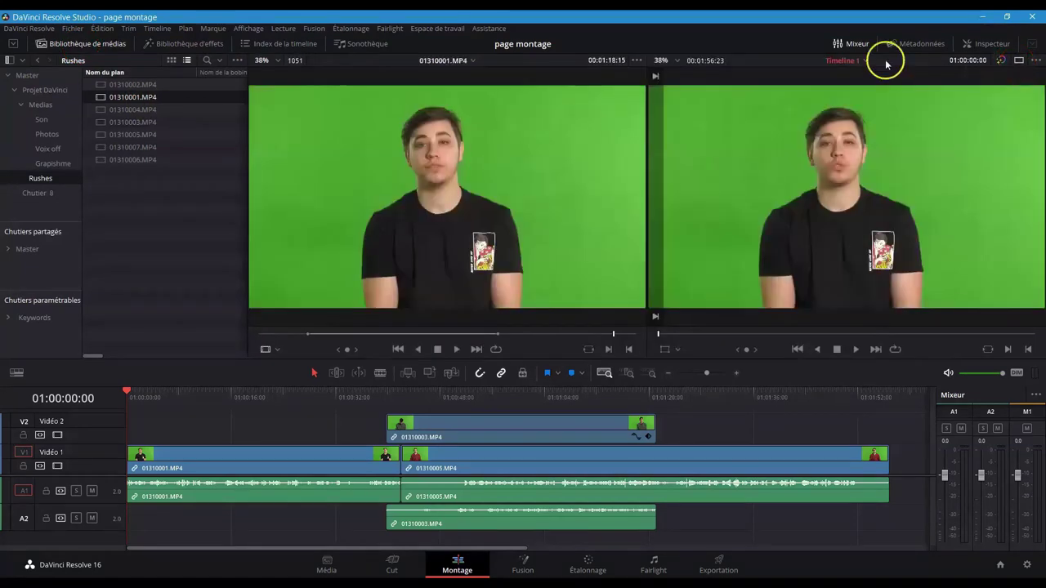
Hide and redisplay the audio mixer, and briefly show the metadata
{"action": "left_click", "coordinate": [858, 46]}
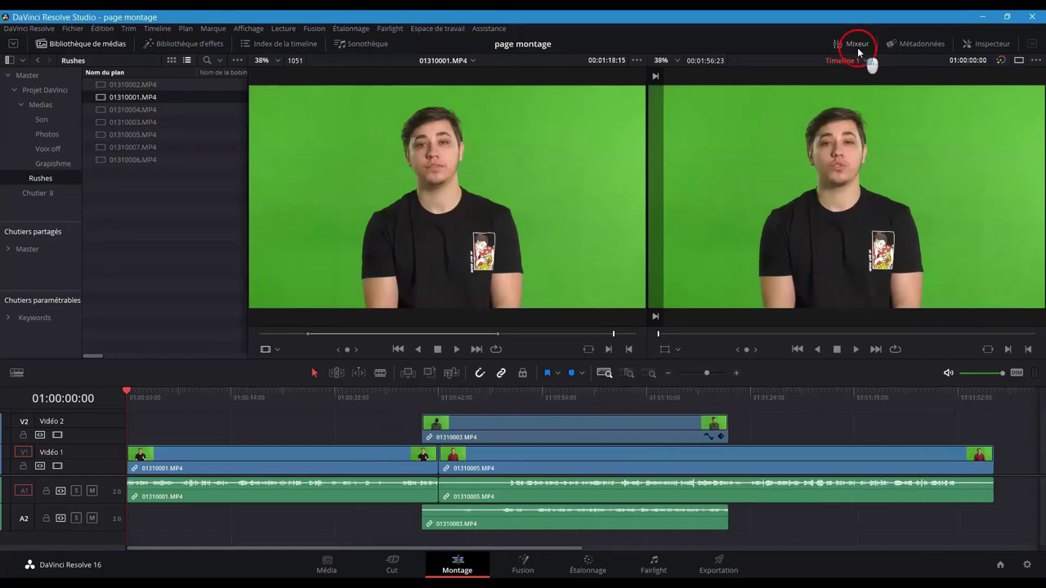
{"action": "left_click", "coordinate": [858, 46]}
{"action": "left_click", "coordinate": [892, 45]}
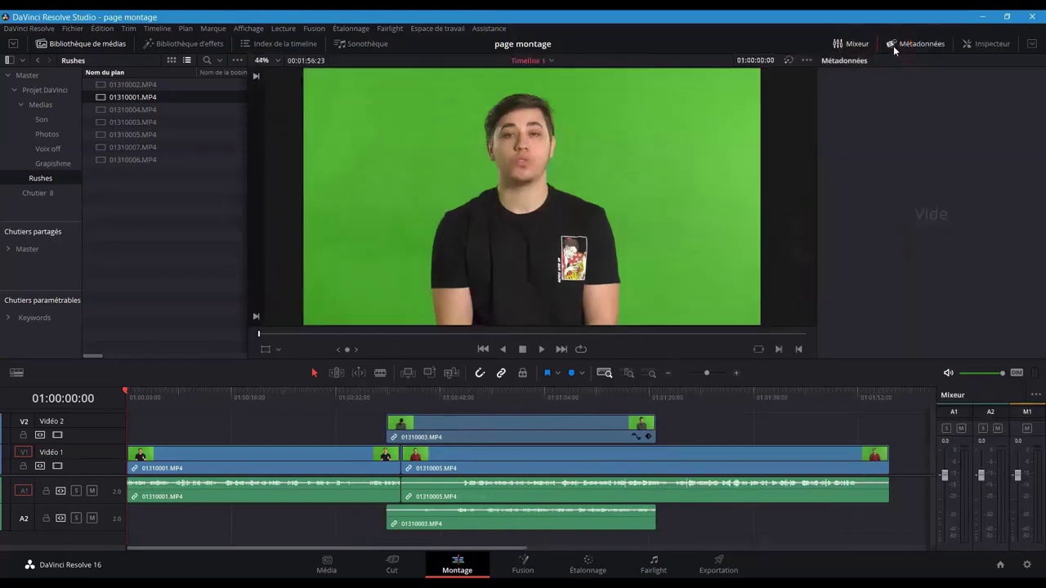
{"action": "left_click", "coordinate": [894, 45]}
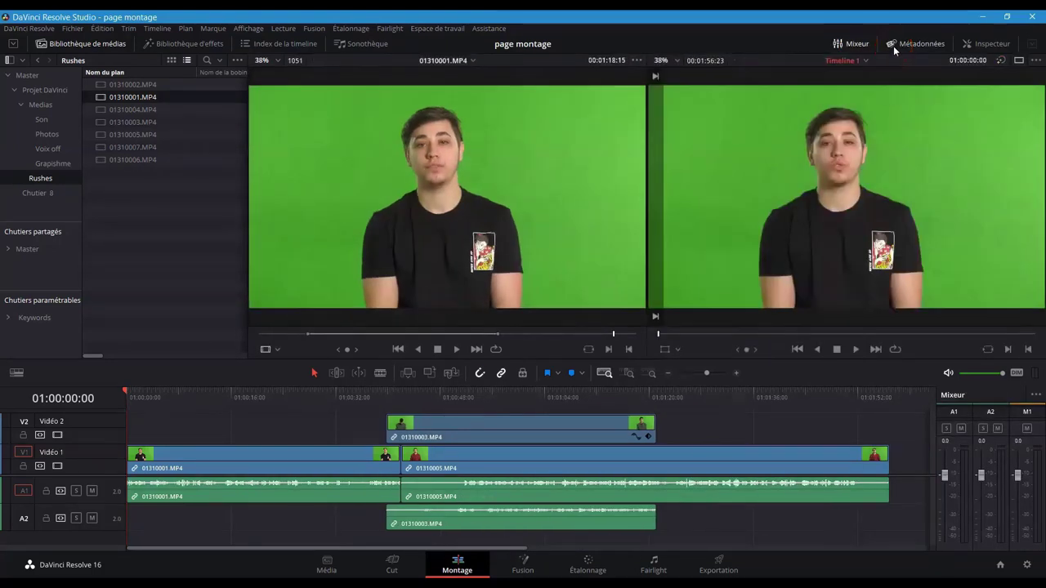
Display the inspector with the timeline clip's video settings
{"action": "left_click", "coordinate": [979, 44]}
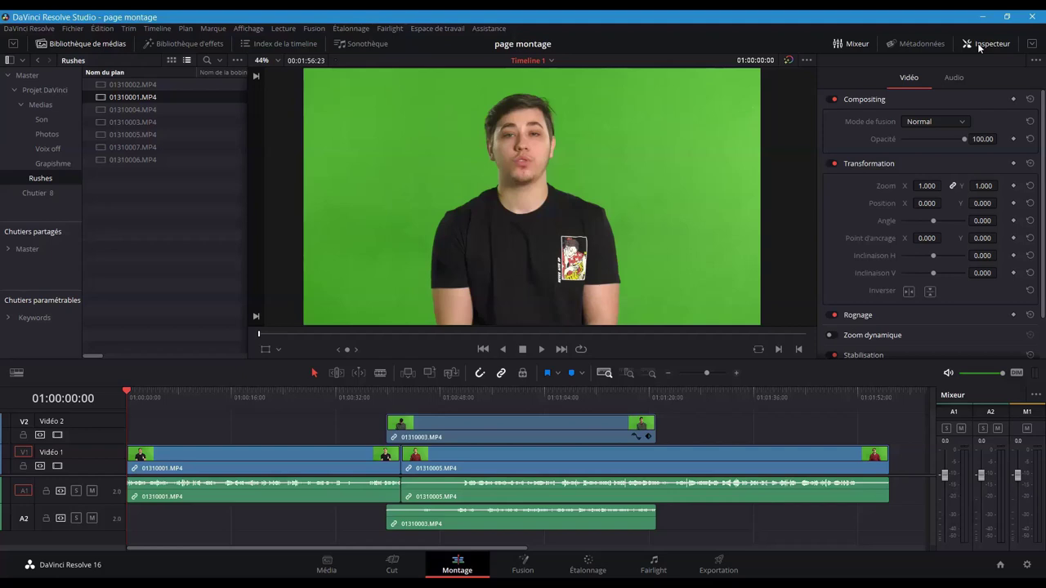
{"action": "scroll", "coordinate": [213, 360], "scroll_direction": "right", "scroll_amount": 5}
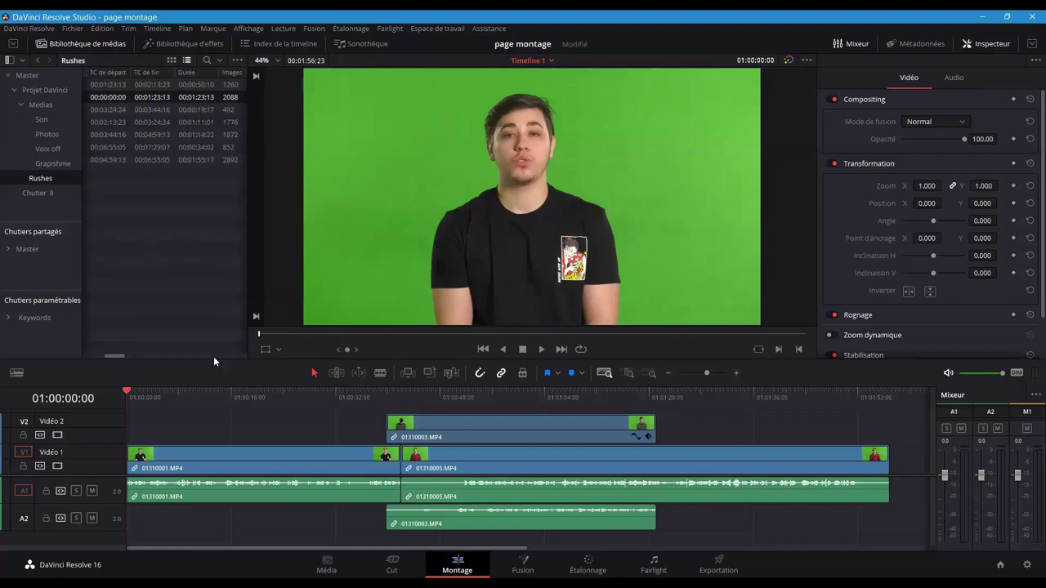
Squeeze the timeline clip to an X zoom of 0.549 with the on-screen transform handles, reset the zoom, and hide the handles
{"action": "left_click", "coordinate": [278, 350]}
{"action": "left_click", "coordinate": [283, 366]}
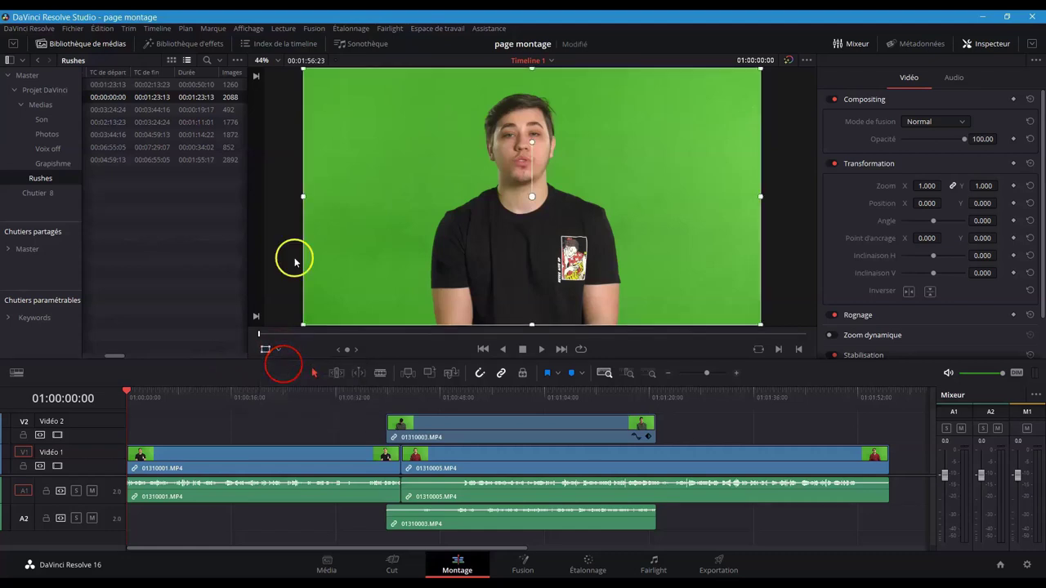
{"action": "left_click_drag", "start_coordinate": [301, 200], "coordinate": [406, 202]}
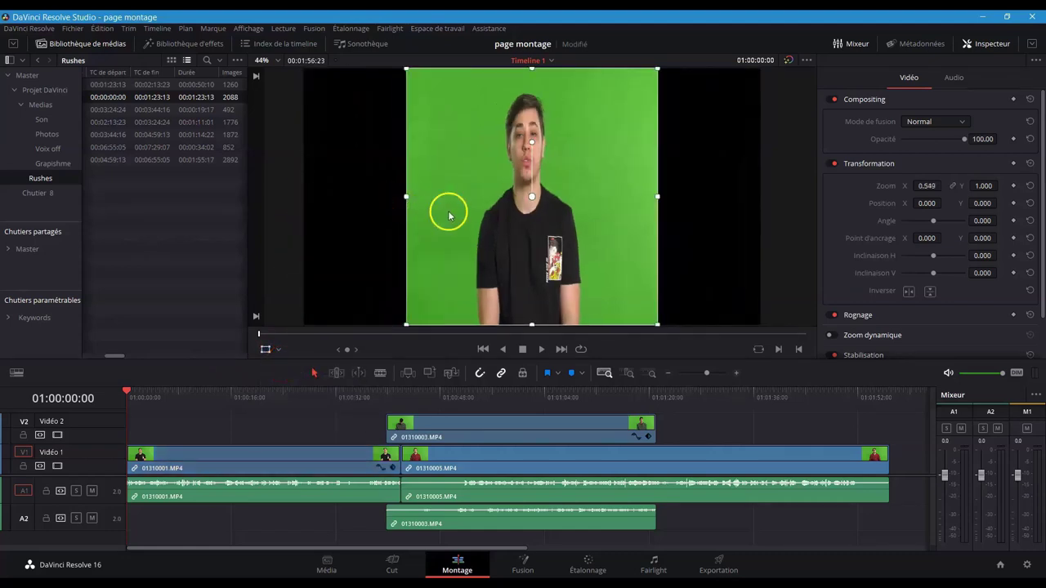
{"action": "left_click", "coordinate": [1029, 186]}
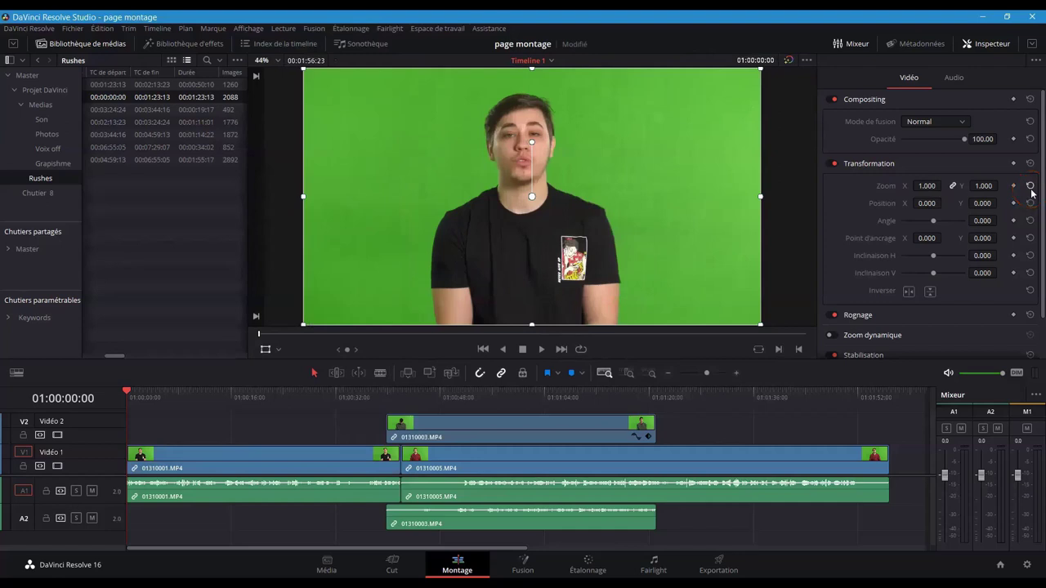
{"action": "left_click", "coordinate": [266, 350]}
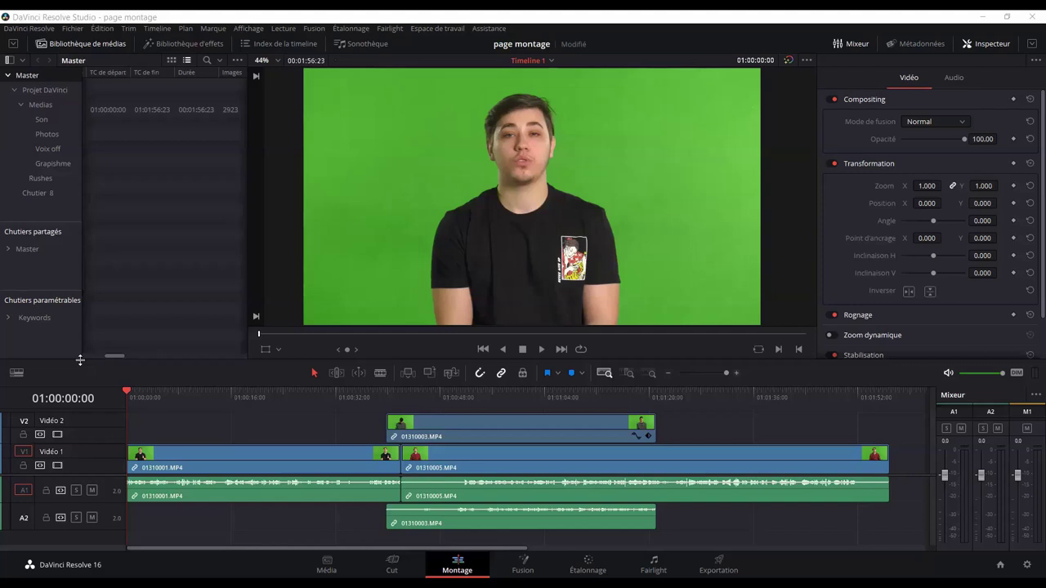
Turn off the timeline's audio waveforms and try the video display styles, settling on clips with thumbnails at both ends
{"action": "mouse_move", "coordinate": [80, 360]}
{"action": "left_mouse_down"}
{"action": "mouse_move", "coordinate": [73, 264]}
{"action": "mouse_move", "coordinate": [85, 373]}
{"action": "left_mouse_up"}
{"action": "left_click", "coordinate": [16, 372]}
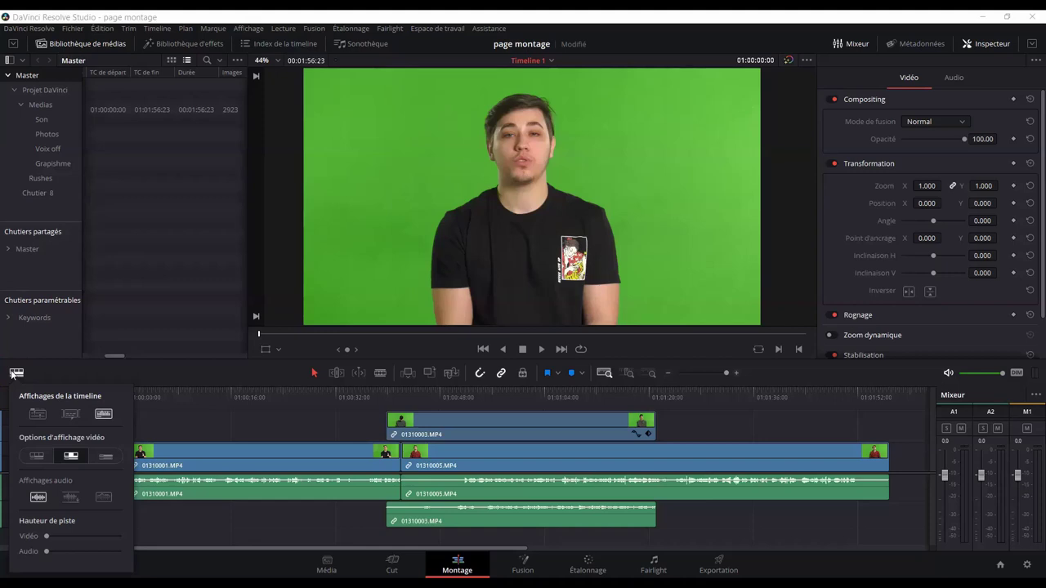
{"action": "left_click", "coordinate": [103, 415]}
{"action": "left_click", "coordinate": [37, 457]}
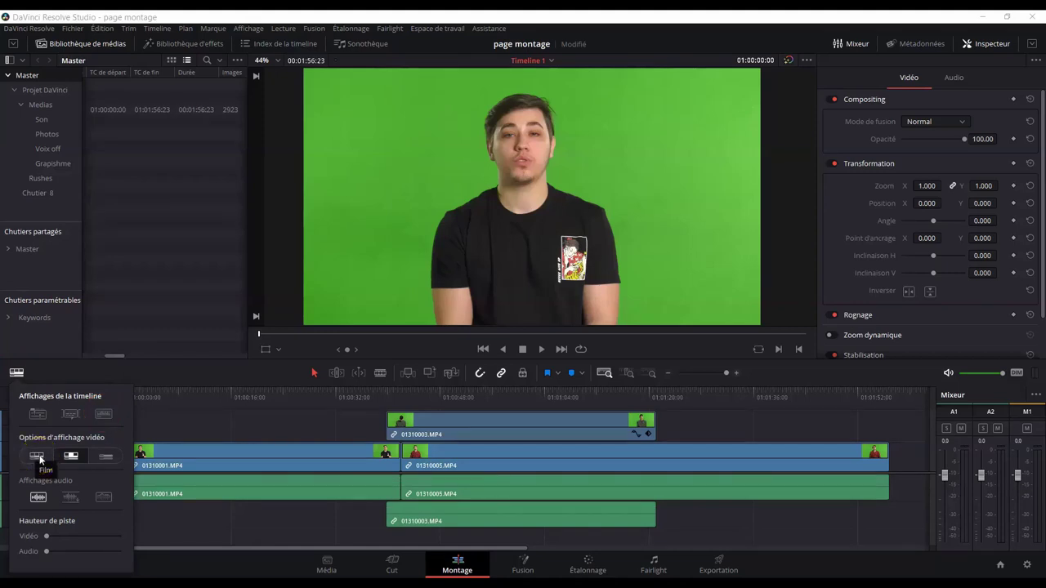
{"action": "left_click", "coordinate": [71, 456]}
{"action": "left_click", "coordinate": [105, 456]}
{"action": "left_click", "coordinate": [72, 458]}
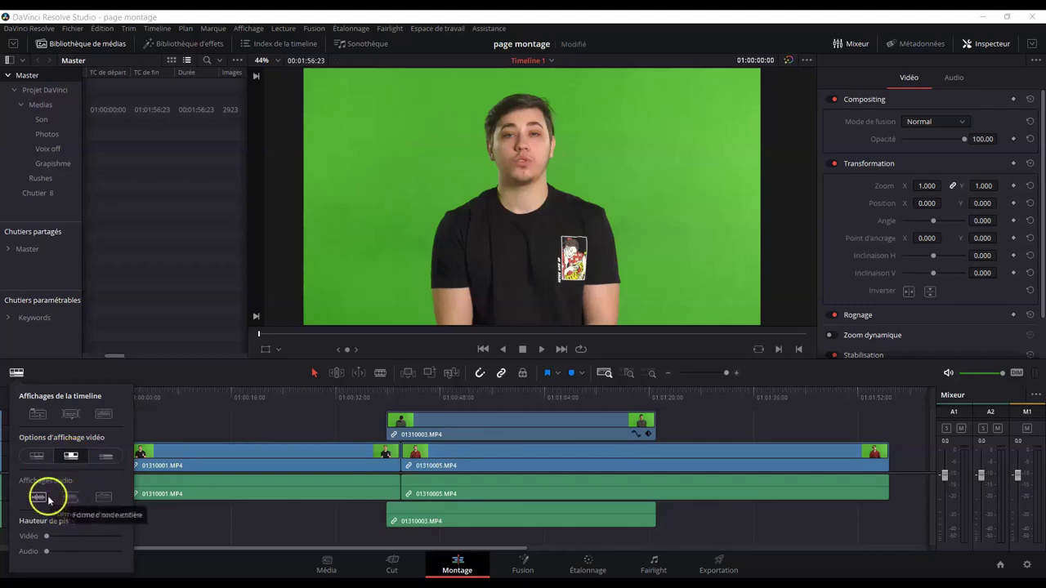
Redisplay the timeline's audio waveforms and enable the full waveform view (Forme d'onde entière) with symmetrical waveforms
{"action": "left_click", "coordinate": [103, 413]}
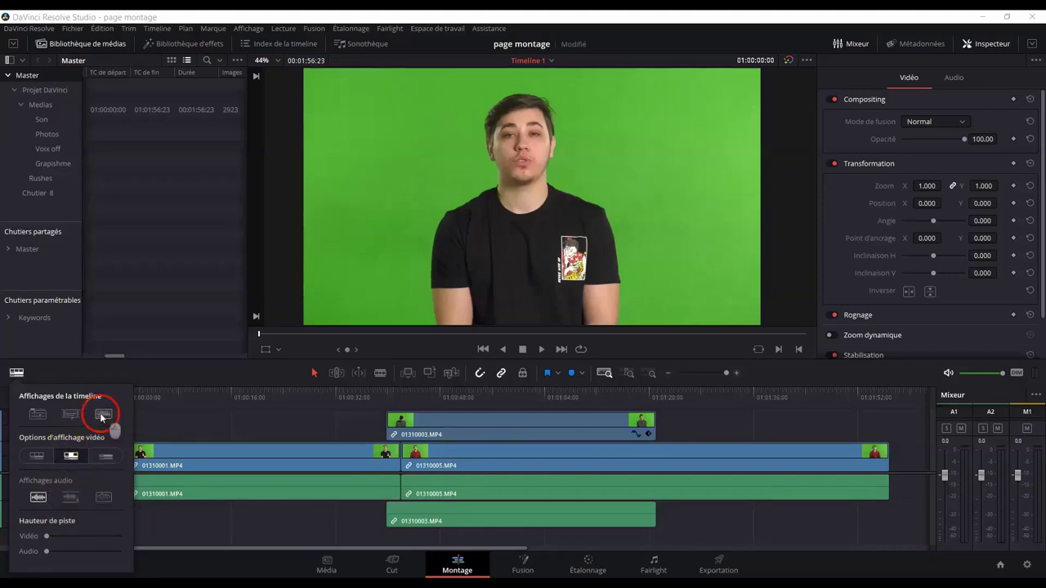
{"action": "left_click", "coordinate": [38, 498]}
{"action": "left_click", "coordinate": [70, 497]}
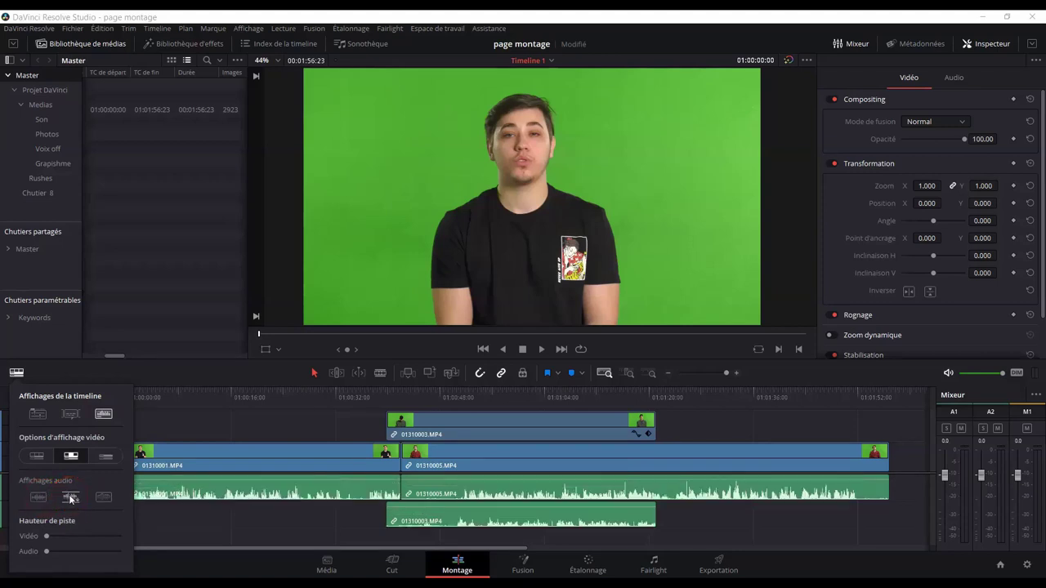
{"action": "left_click", "coordinate": [37, 497]}
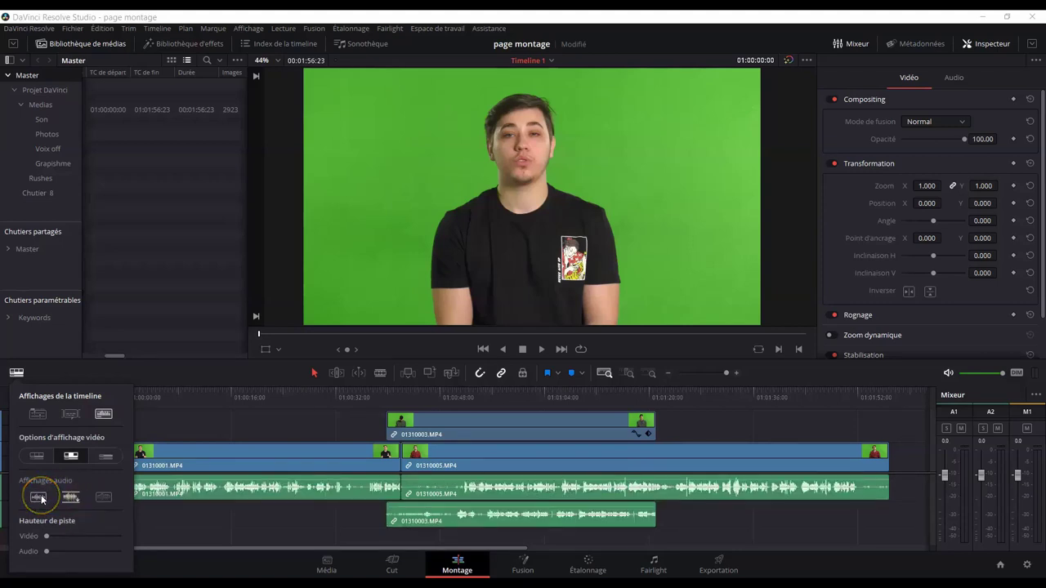
{"action": "left_click_drag", "start_coordinate": [36, 537], "coordinate": [25, 556]}
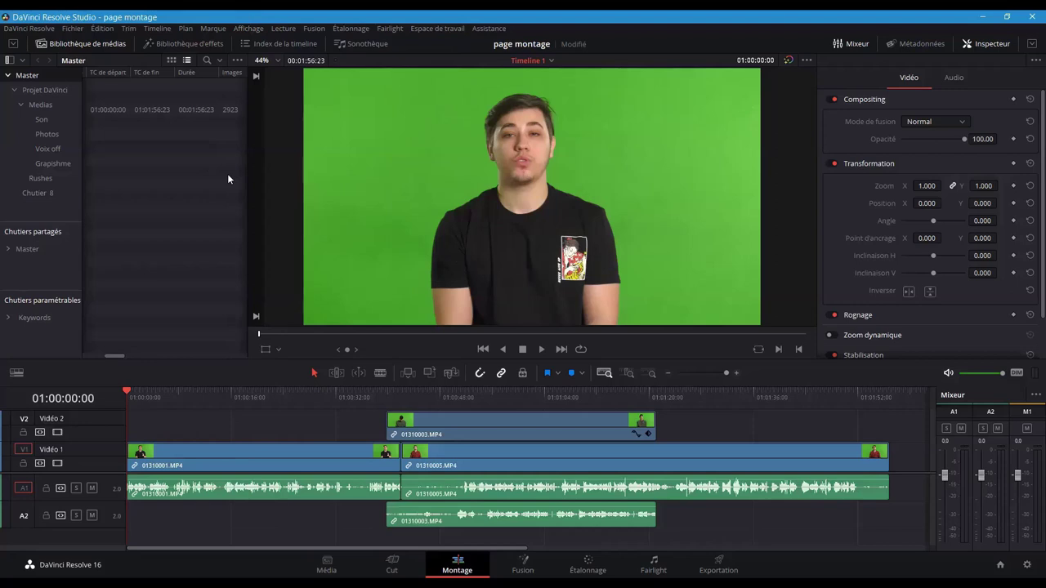
Examine the Mode Proxy resolution options for playback without changing the setting
{"action": "left_click", "coordinate": [289, 31]}
{"action": "mouse_move", "coordinate": [318, 69]}
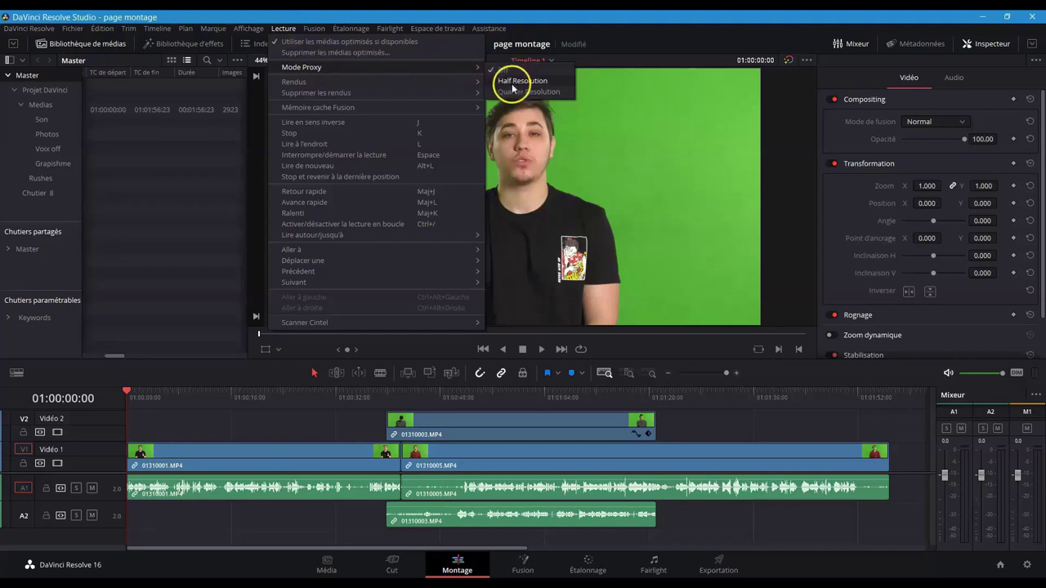
{"action": "left_click", "coordinate": [606, 24]}
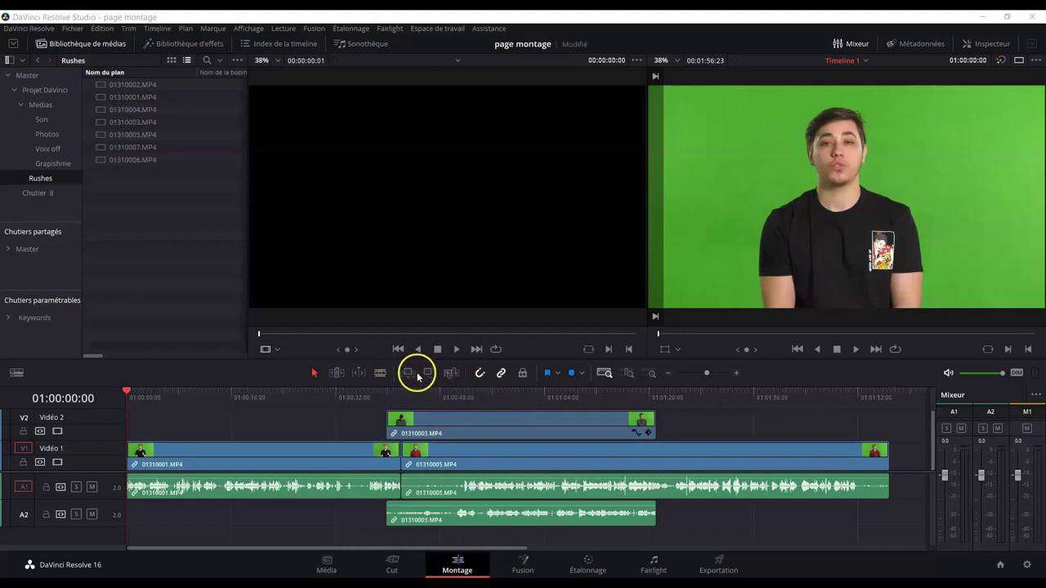
Switch the destination tracks to Vidéo 2 and A2, and set them back to Vidéo 1 and A1
{"action": "left_click", "coordinate": [115, 484]}
{"action": "left_click", "coordinate": [24, 418]}
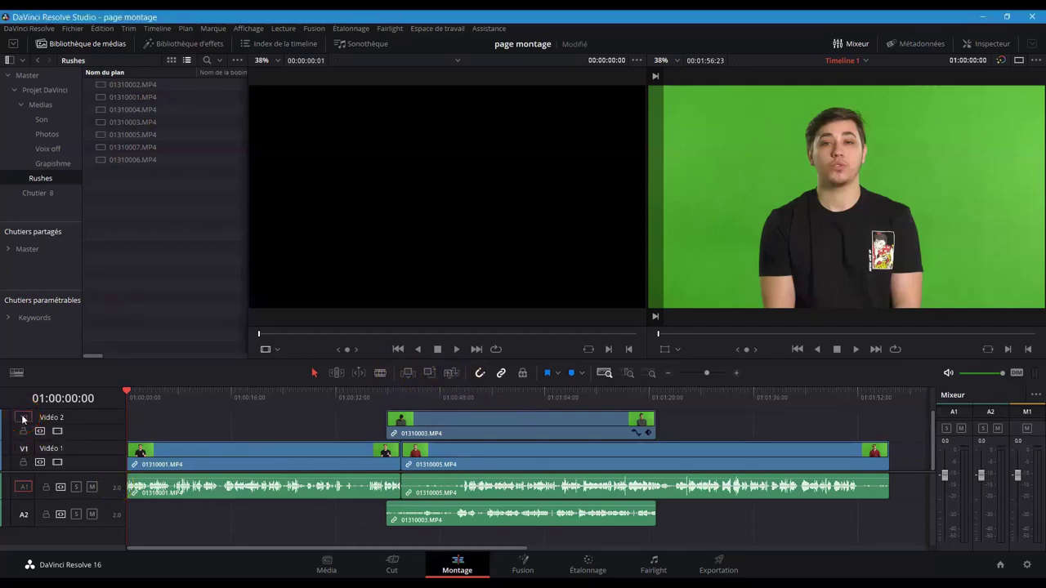
{"action": "left_click", "coordinate": [24, 514]}
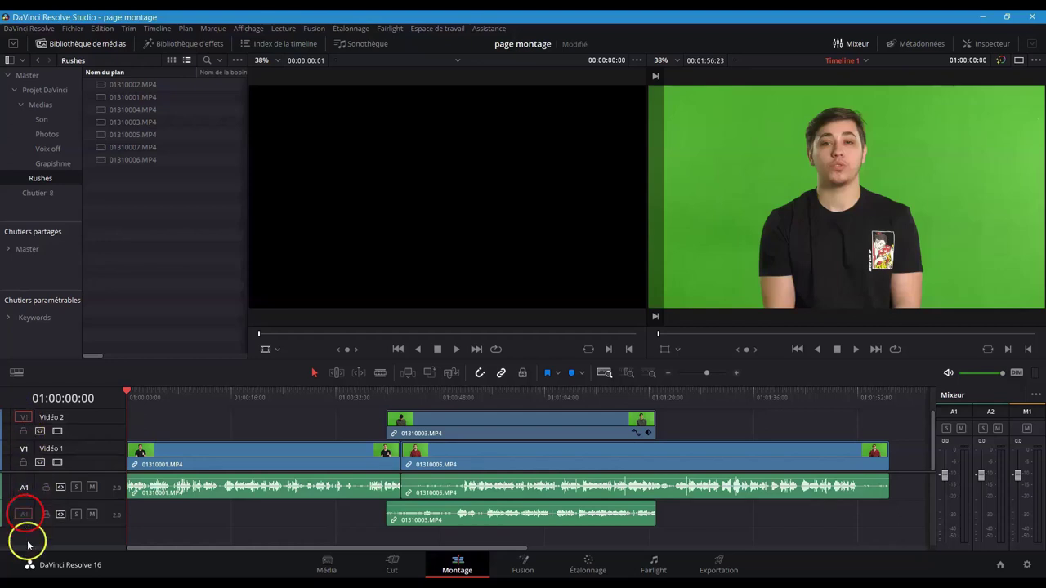
{"action": "left_click", "coordinate": [24, 448]}
{"action": "left_click", "coordinate": [24, 487]}
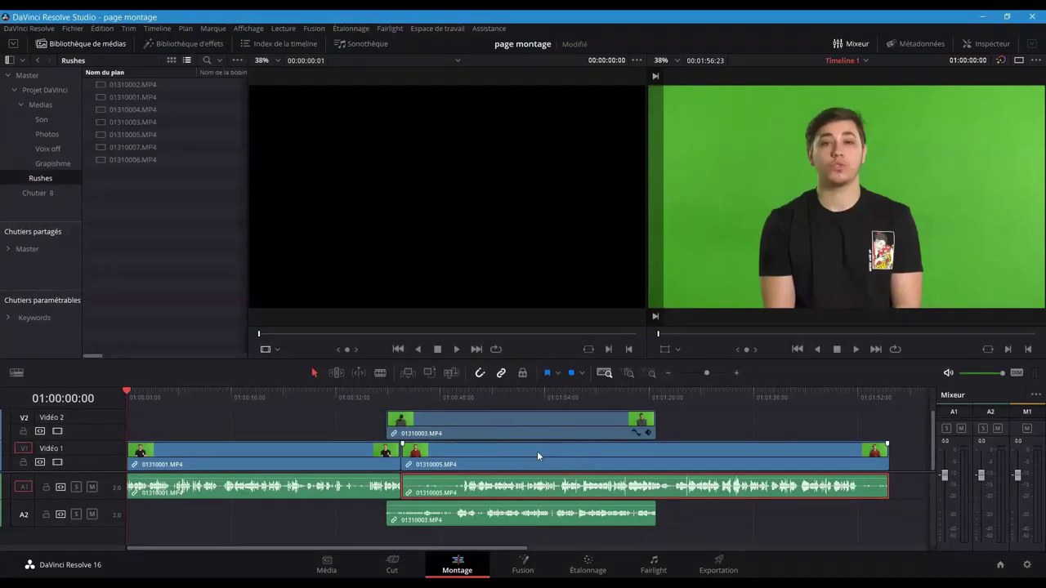
Toggle linked selection and try sliding the audio of clip 01310005.MP4 separately from its video
{"action": "left_click", "coordinate": [502, 374]}
{"action": "left_click_drag", "start_coordinate": [508, 490], "coordinate": [623, 491]}
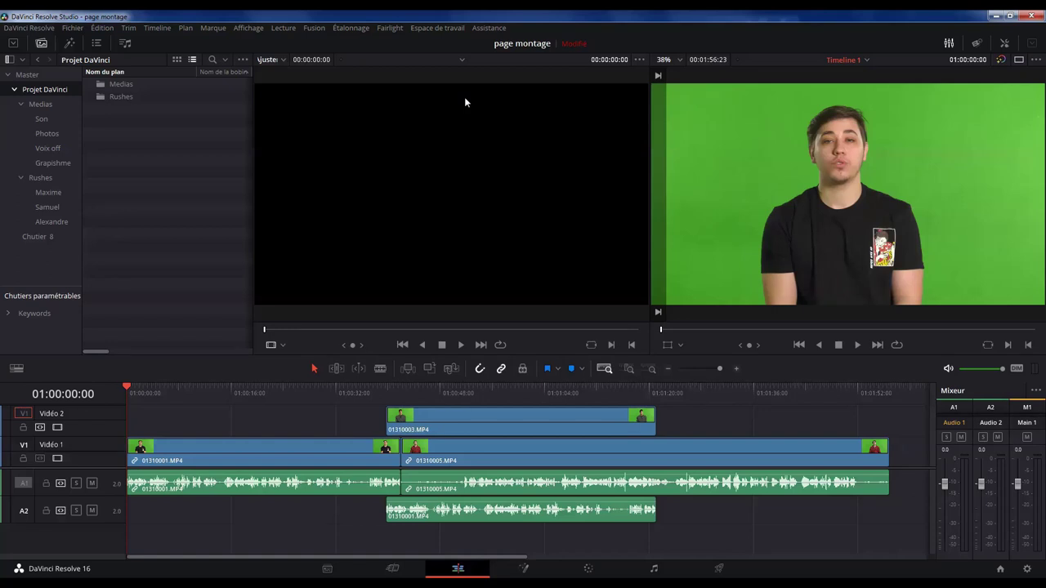
Remove every clip except the first clip, 01310001.MP4, and its linked audio from the timeline
{"action": "left_click", "coordinate": [672, 458]}
{"action": "left_click_drag", "start_coordinate": [583, 544], "coordinate": [626, 414]}
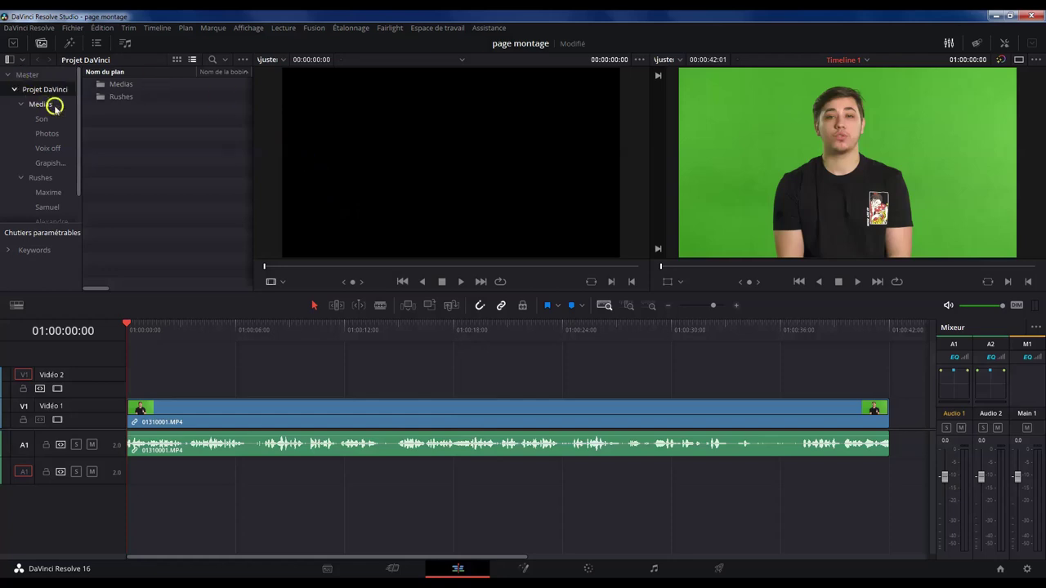
Load the "regard bas" clip from the second sub-bin of Rushes into the source viewer
{"action": "double_click", "coordinate": [117, 98]}
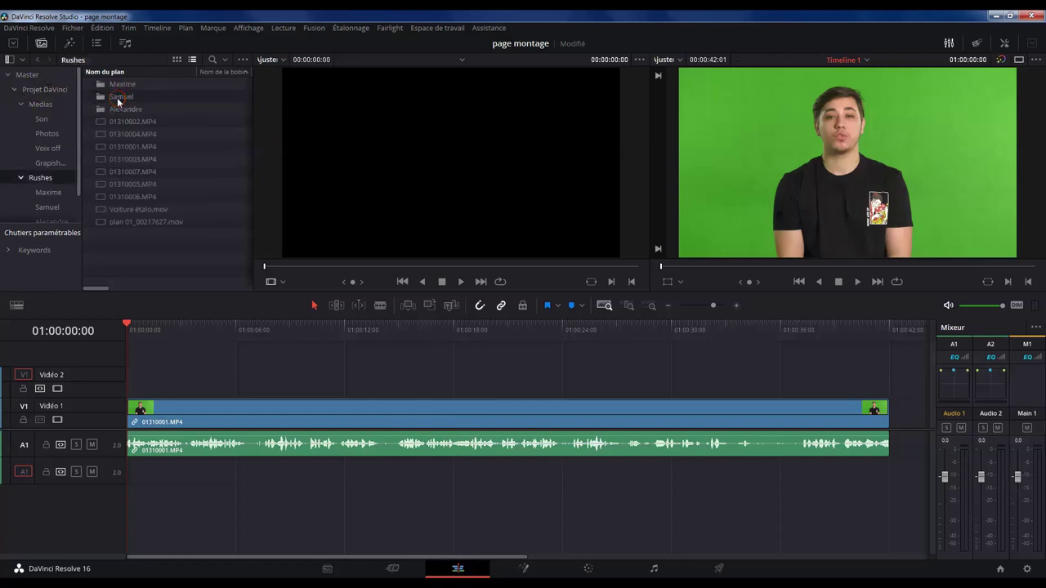
{"action": "double_click", "coordinate": [117, 98]}
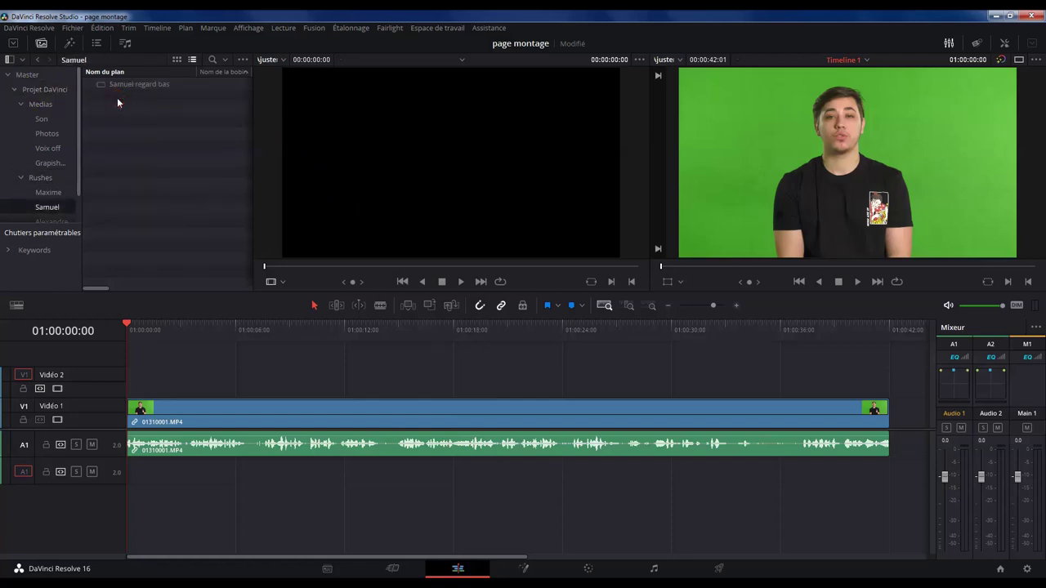
{"action": "double_click", "coordinate": [128, 84]}
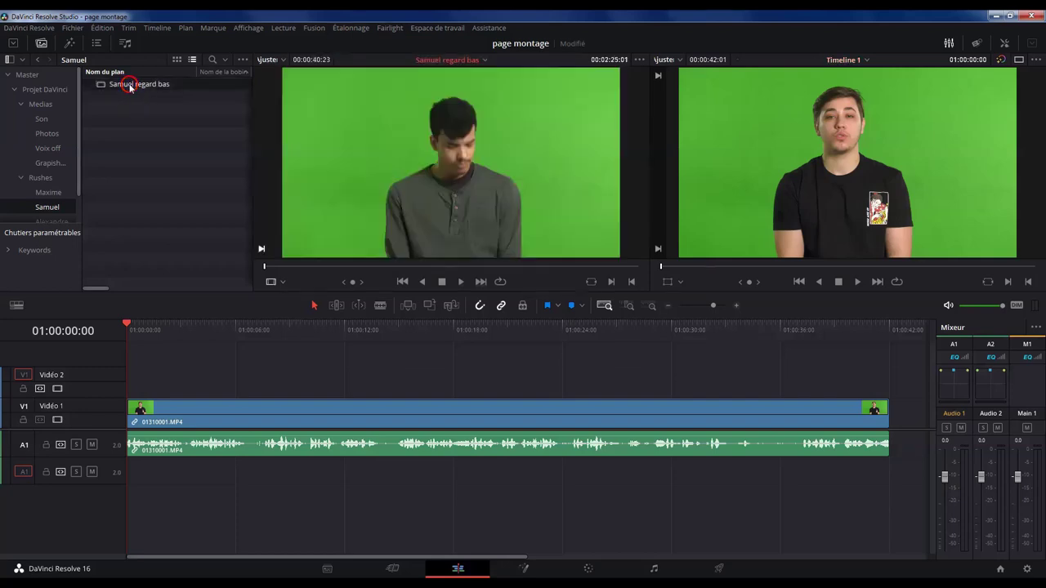
Mark the source clip from 00:02:36:09 to 00:02:51:22 and place it on Vidéo 2 and A2 directly after 01310001.MP4
{"action": "left_click", "coordinate": [367, 267]}
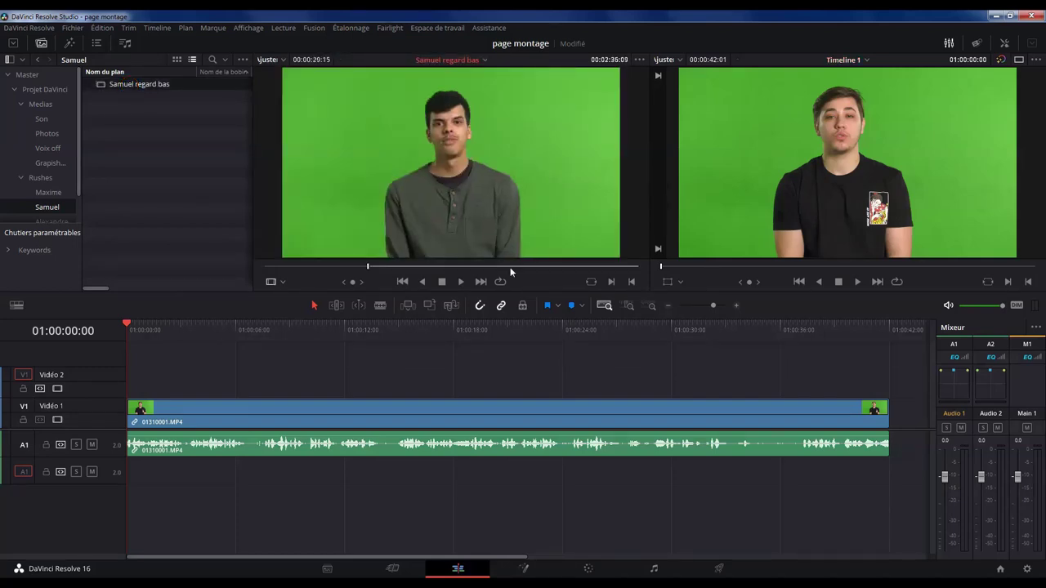
{"action": "left_click", "coordinate": [510, 267]}
{"action": "key", "text": "o"}
{"action": "left_click_drag", "start_coordinate": [509, 245], "coordinate": [891, 387]}
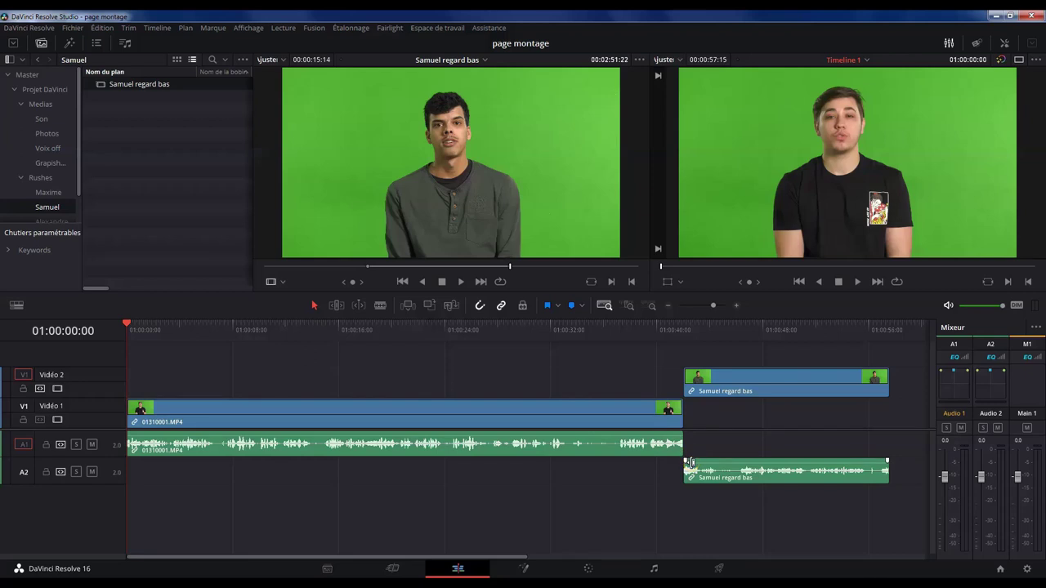
Try extending the linked video and audio start of the "regard bas" clip over the end of 01310001.MP4, and undo it
{"action": "left_click_drag", "start_coordinate": [680, 475], "coordinate": [651, 475]}
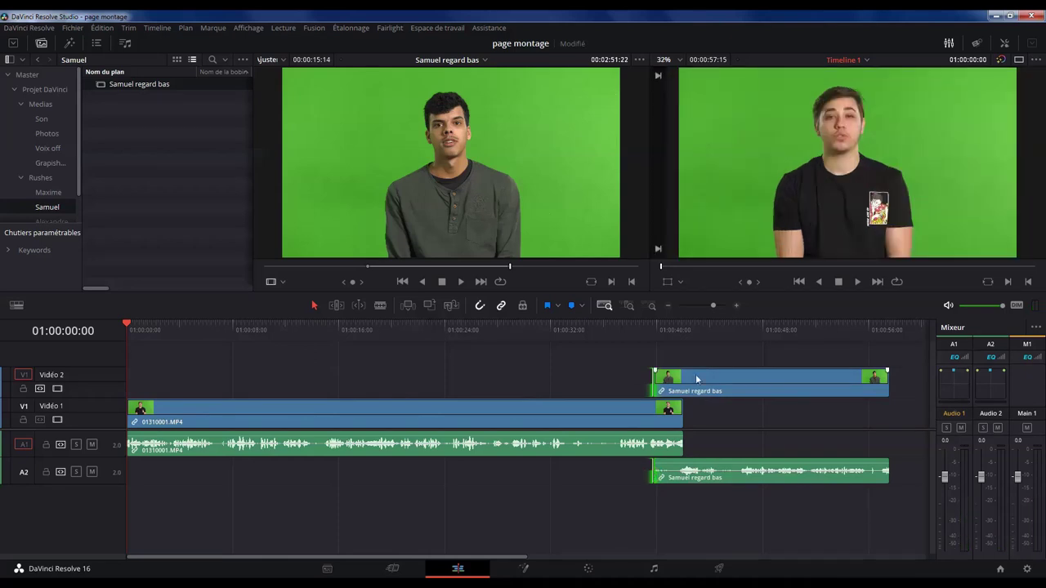
{"action": "key", "text": "ctrl+z"}
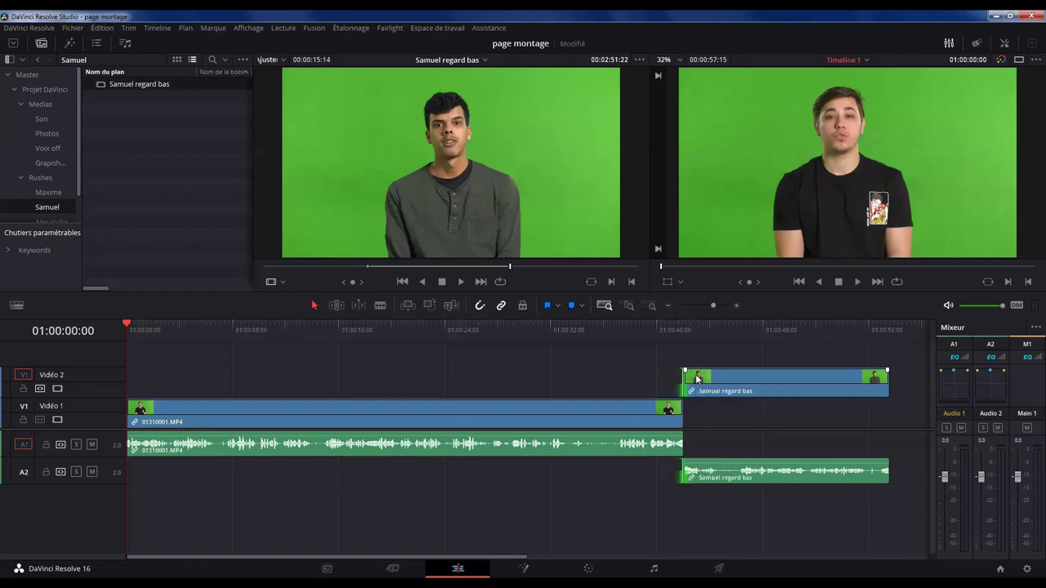
{"action": "left_click", "coordinate": [696, 389]}
Extend only the audio start of the "regard bas" clip beneath 01310001.MP4, and lengthen only that first clip's audio end by about 02:11
{"action": "left_click", "coordinate": [501, 306]}
{"action": "left_click", "coordinate": [503, 307]}
{"action": "left_click_drag", "start_coordinate": [683, 470], "coordinate": [685, 470]}
{"action": "left_click_drag", "start_coordinate": [685, 471], "coordinate": [649, 475]}
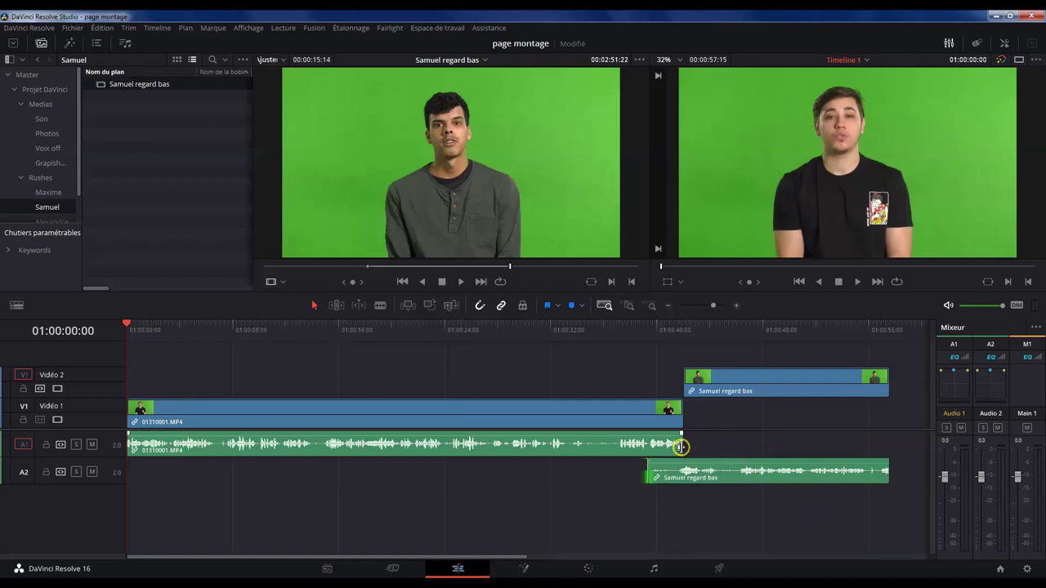
{"action": "left_click_drag", "start_coordinate": [682, 444], "coordinate": [714, 437]}
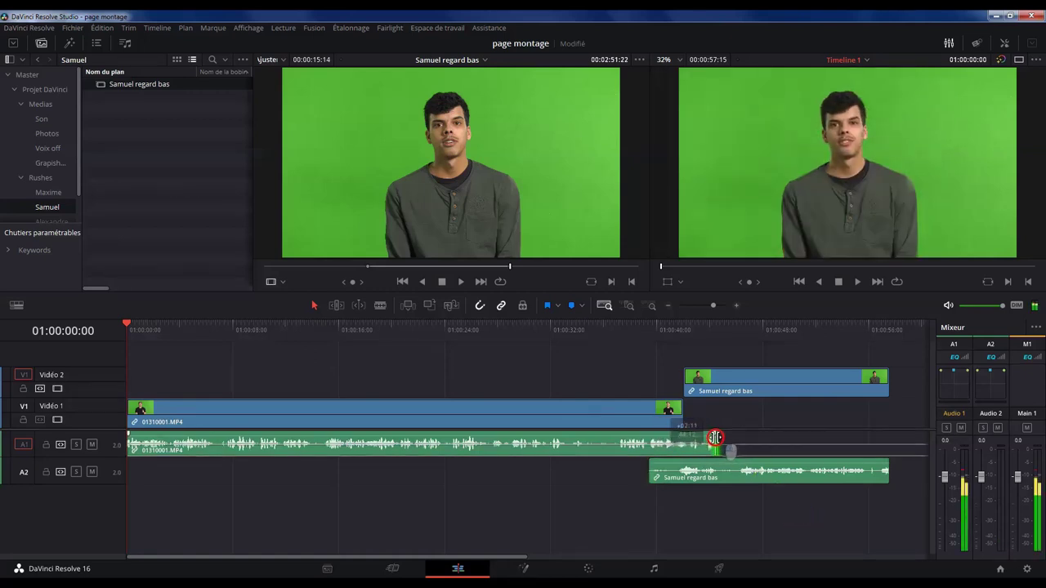